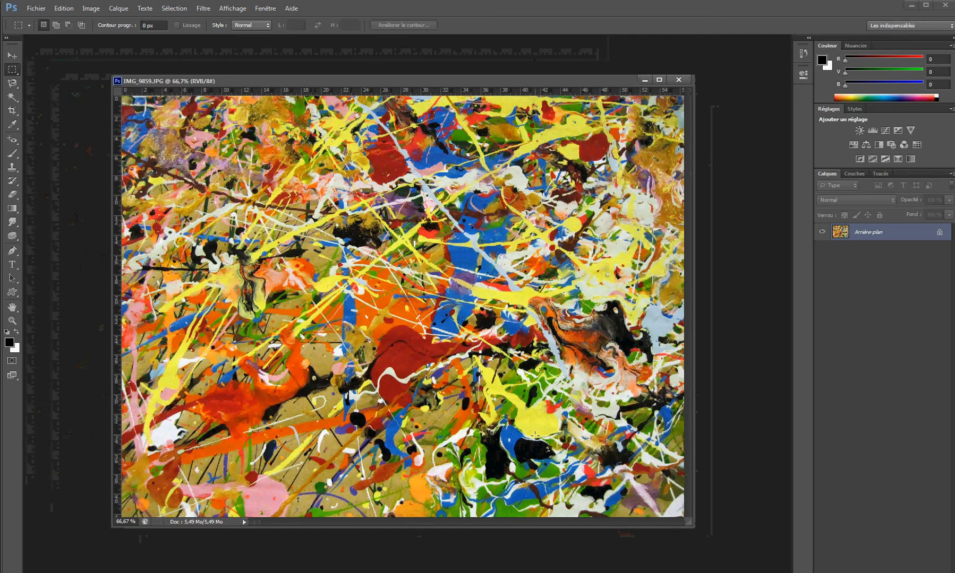
Add the horizontal text "jackson" in white Arial Black, 150 pt, over the upper middle-left area of the painting.
left_click_drag(688, 523, 725, 553)
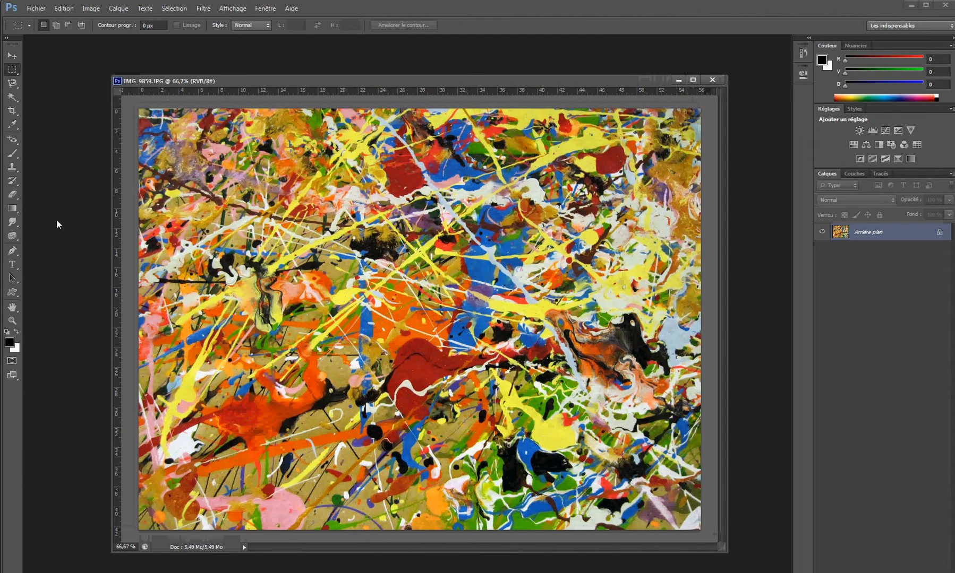
left_click(12, 265)
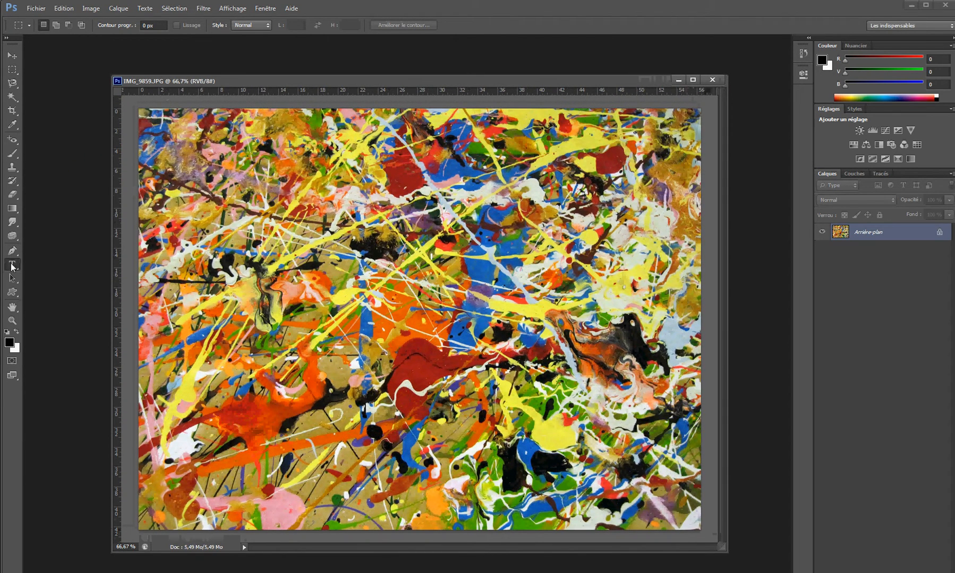
left_click(234, 276)
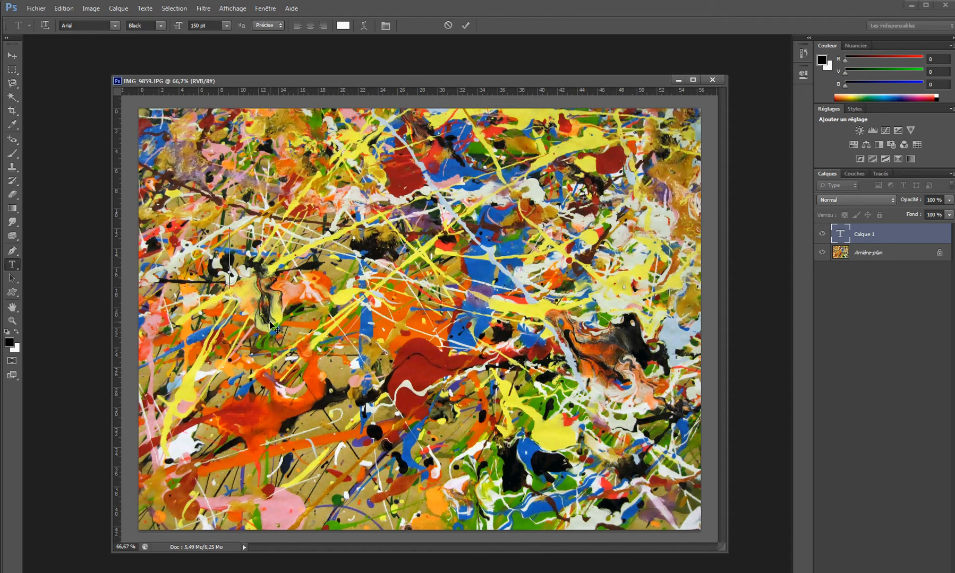
type("iac")
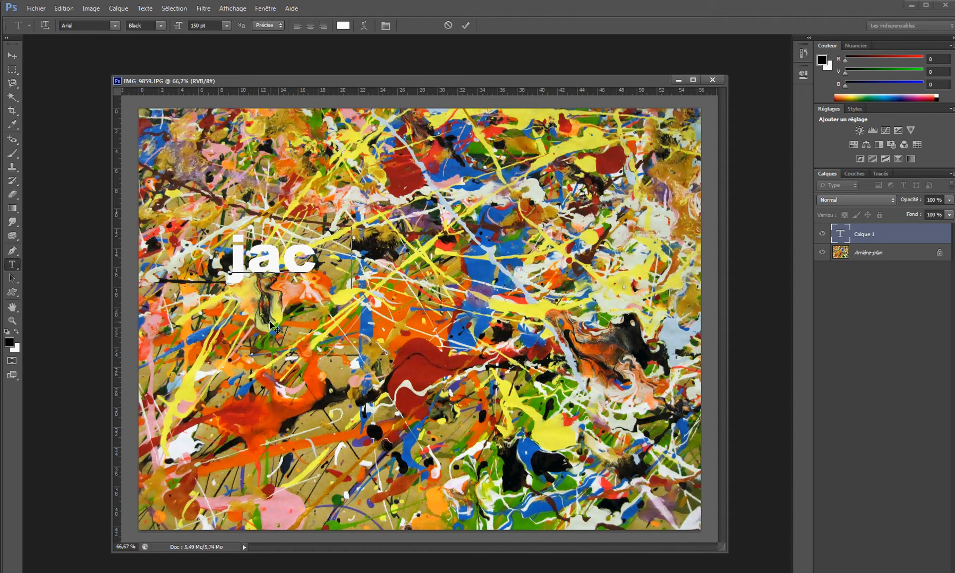
type("kson")
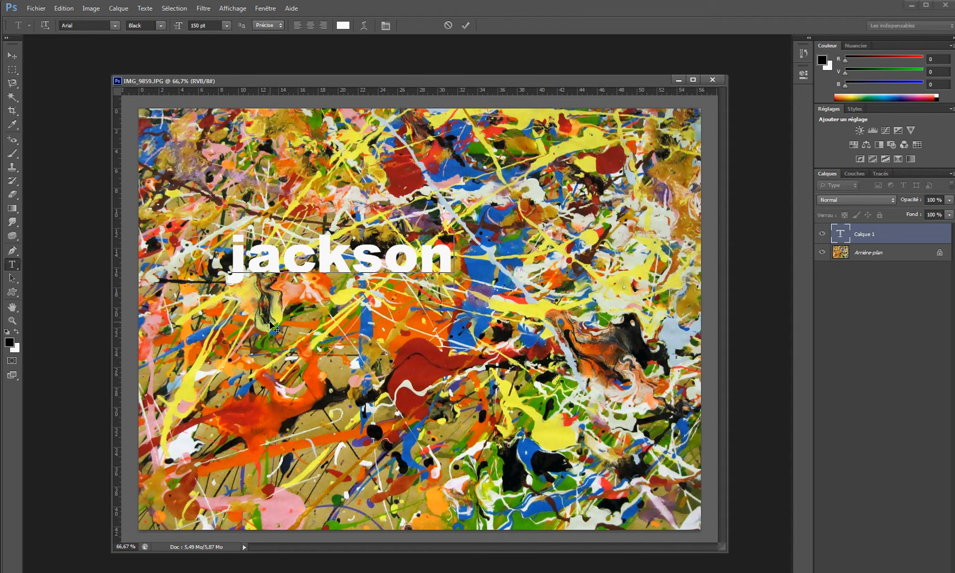
left_click(465, 25)
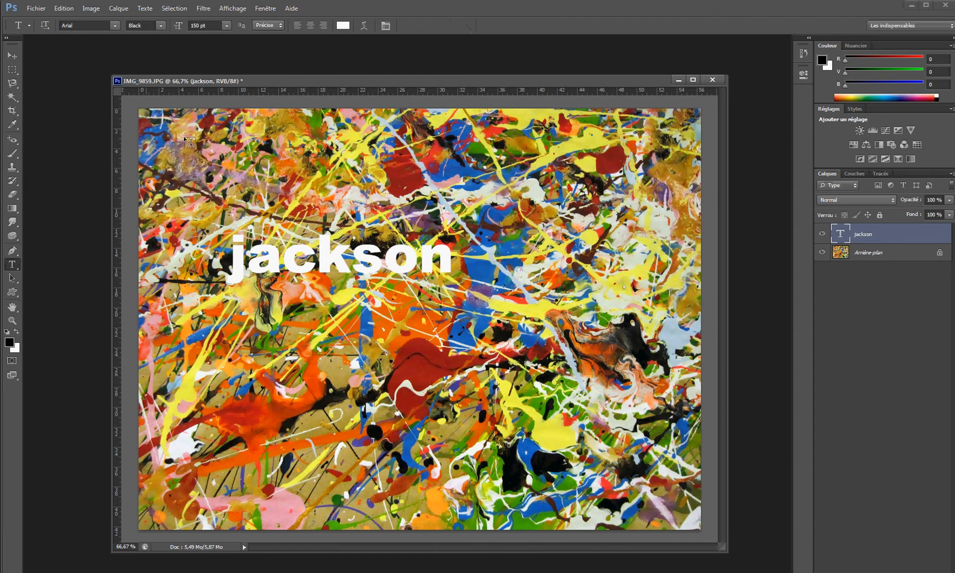
Add a second text "POLLOCK" with vertical orientation and place it just to the right of "jackson".
left_click(516, 139)
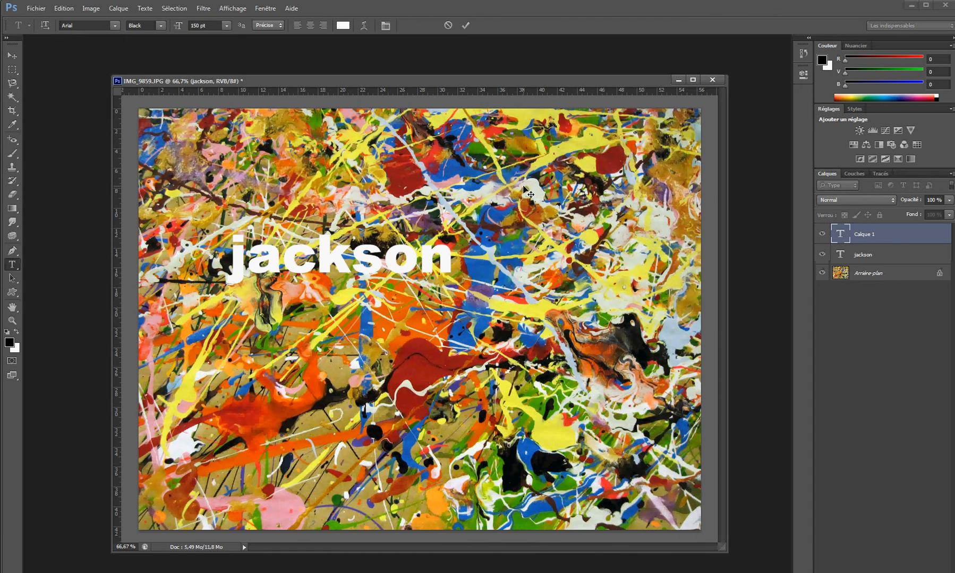
type("POLLO")
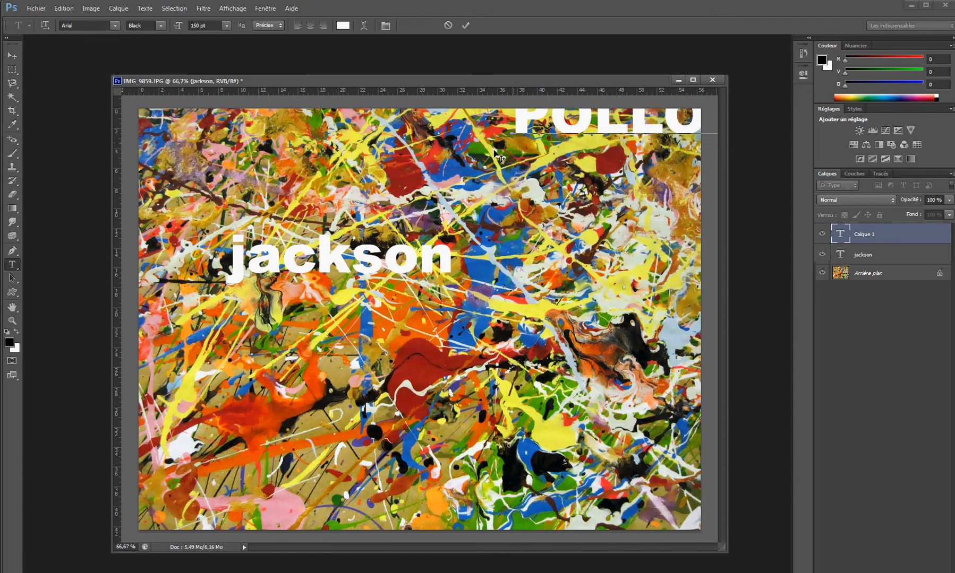
left_click(44, 25)
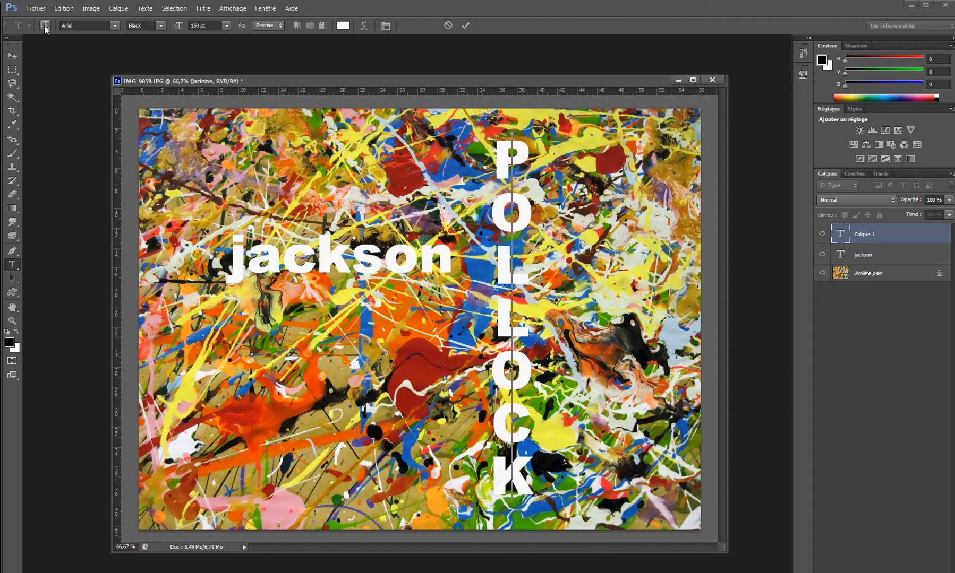
left_click_drag(596, 188, 592, 182)
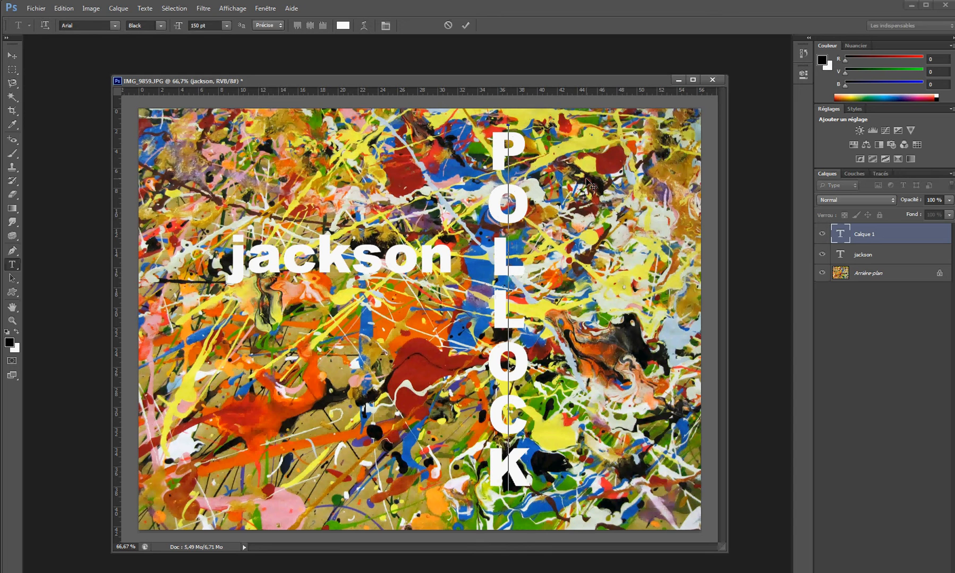
key("ctrl+Return")
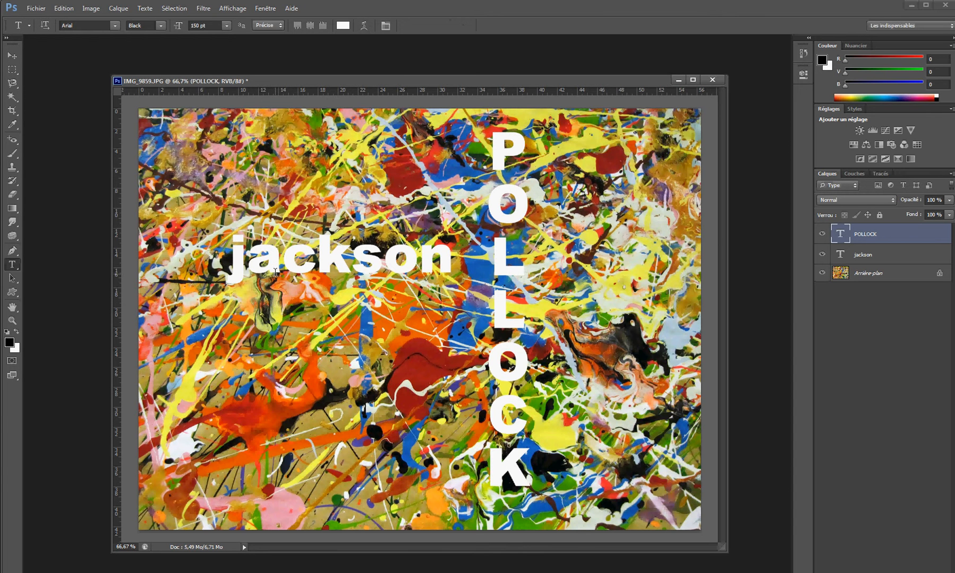
On the Arrière-plan layer, make a rectangular selection around the "jackson" text that extends to the image's right edge.
left_click(865, 274)
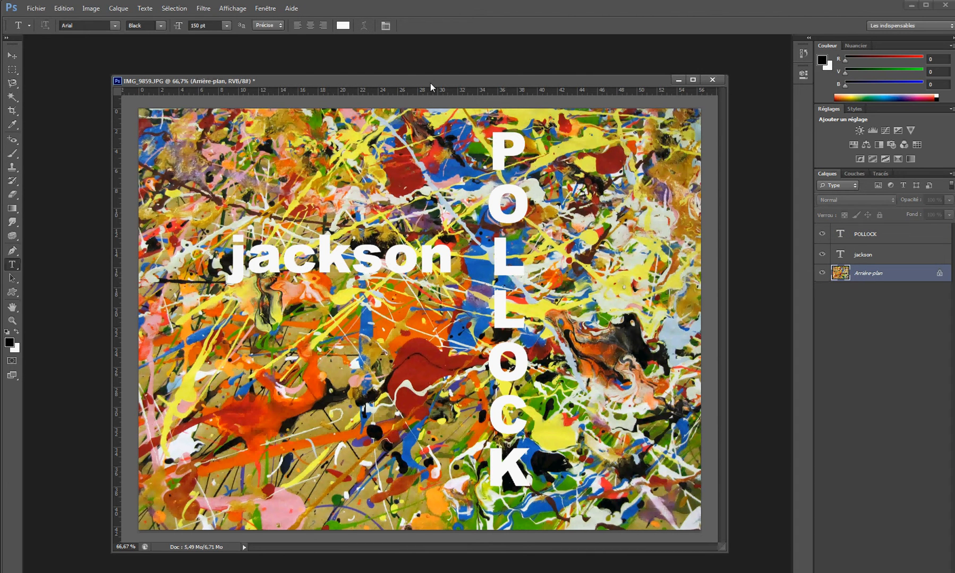
left_click_drag(430, 82, 415, 63)
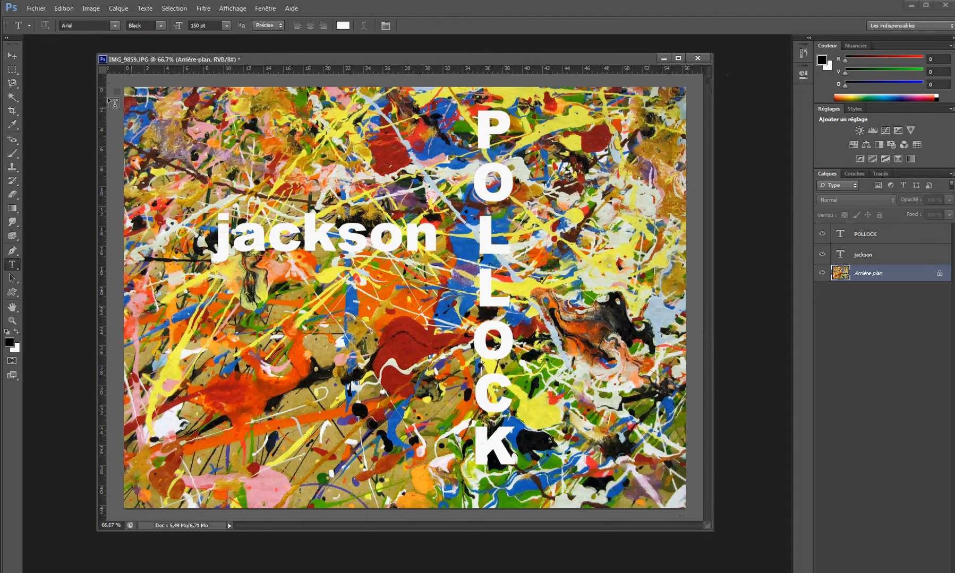
left_click(13, 71)
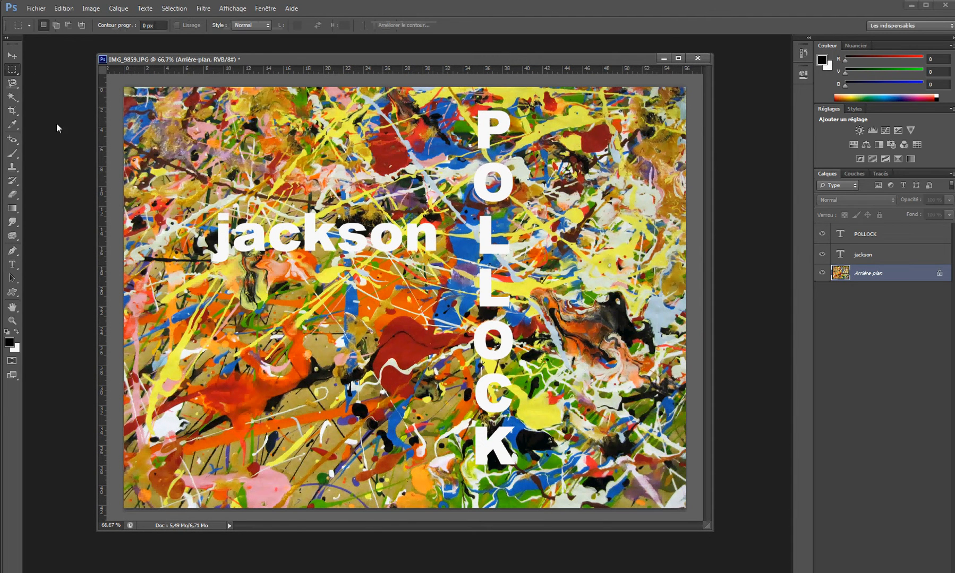
left_click_drag(182, 198, 682, 281)
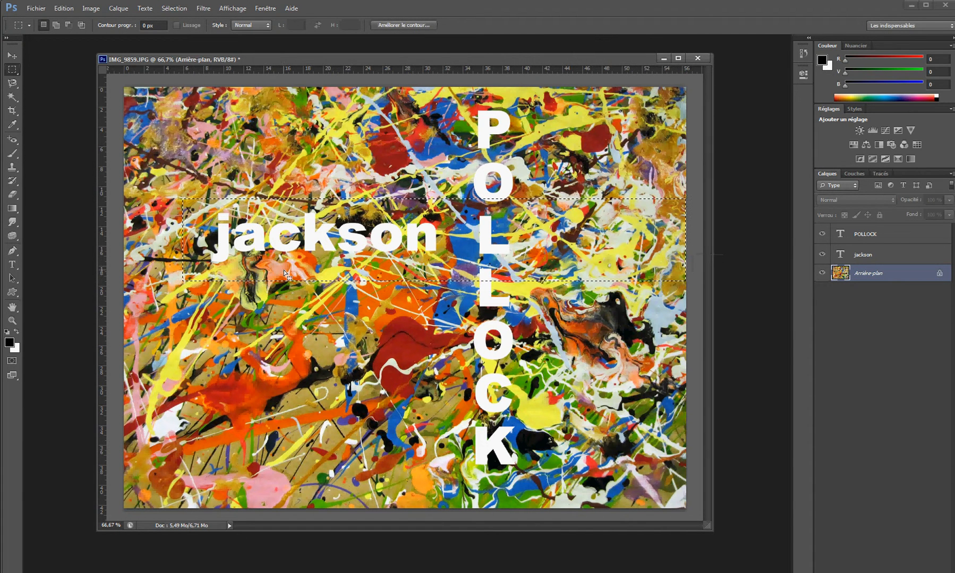
left_click_drag(274, 251, 275, 251)
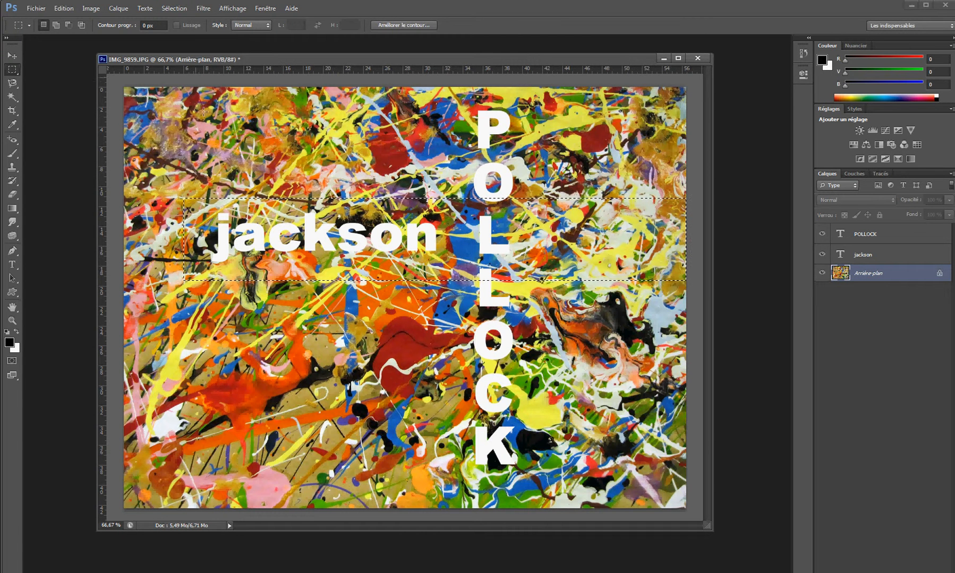
Transform the selection to tighten it around "jackson", to about 98.5% width and 94.9% height, keeping its right edge on the image border.
left_click(176, 11)
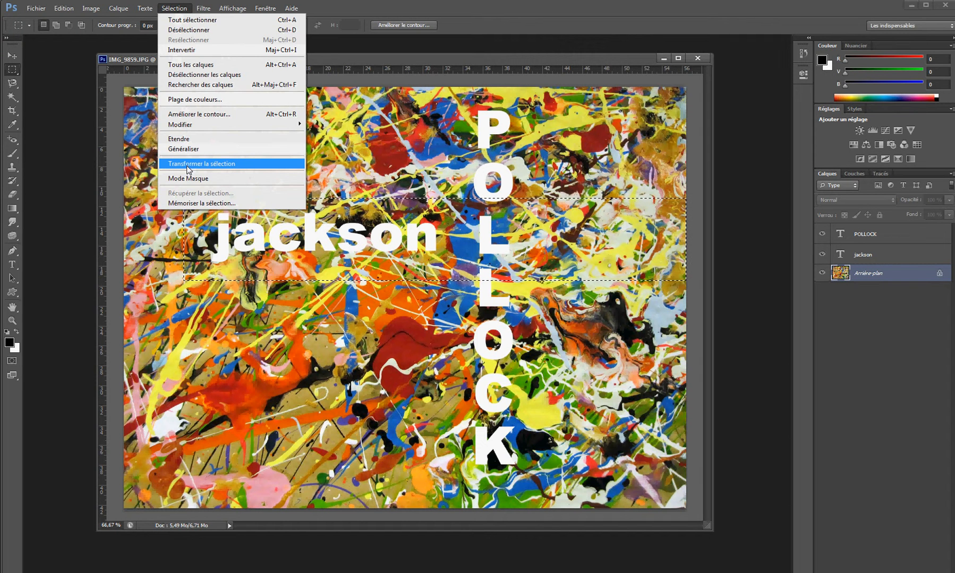
left_click(188, 164)
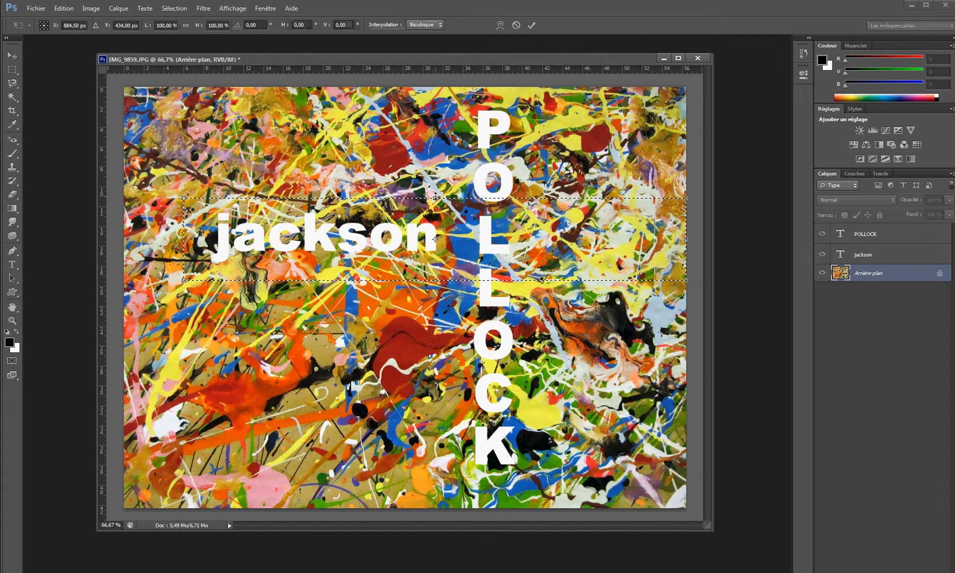
left_click_drag(183, 198, 189, 199)
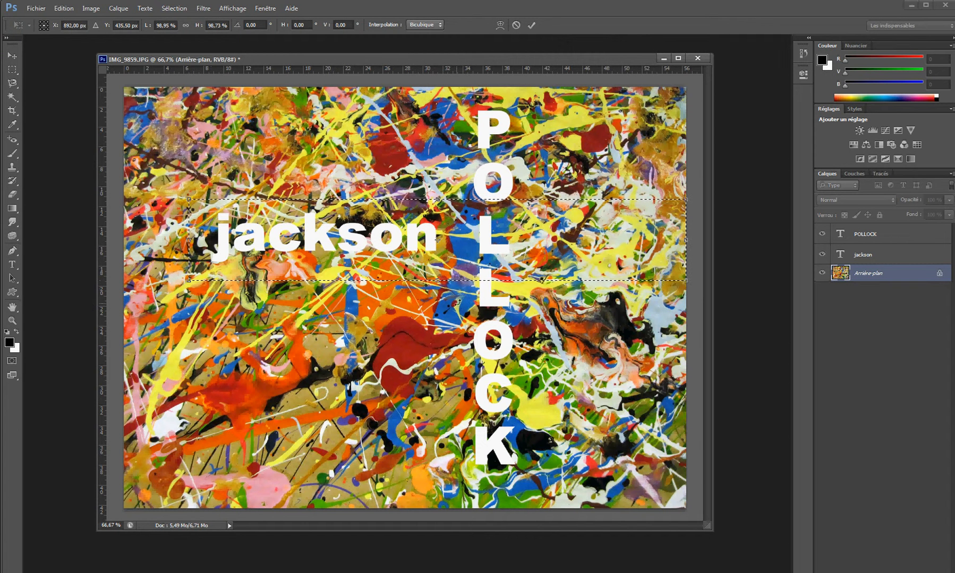
left_click_drag(441, 282, 441, 277)
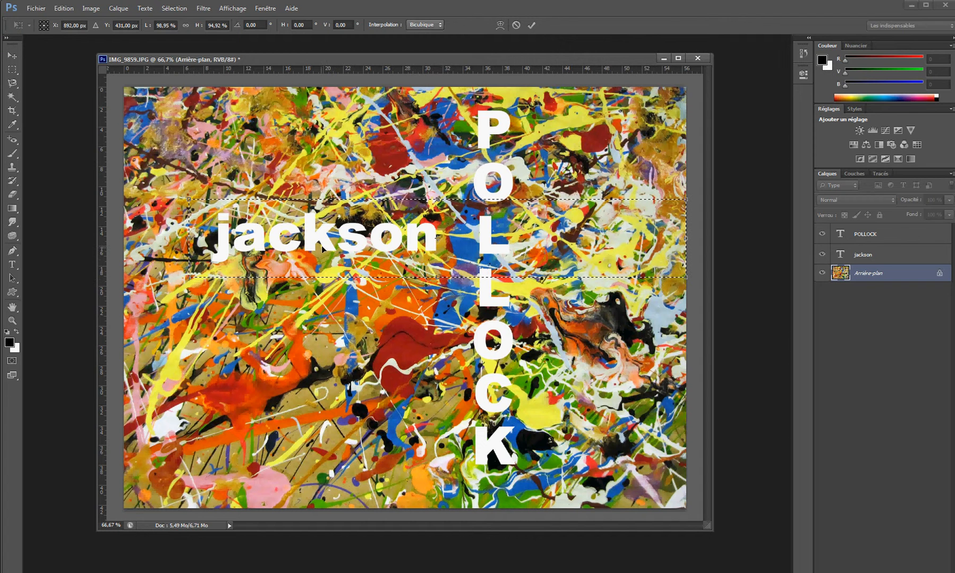
left_click_drag(190, 237, 191, 237)
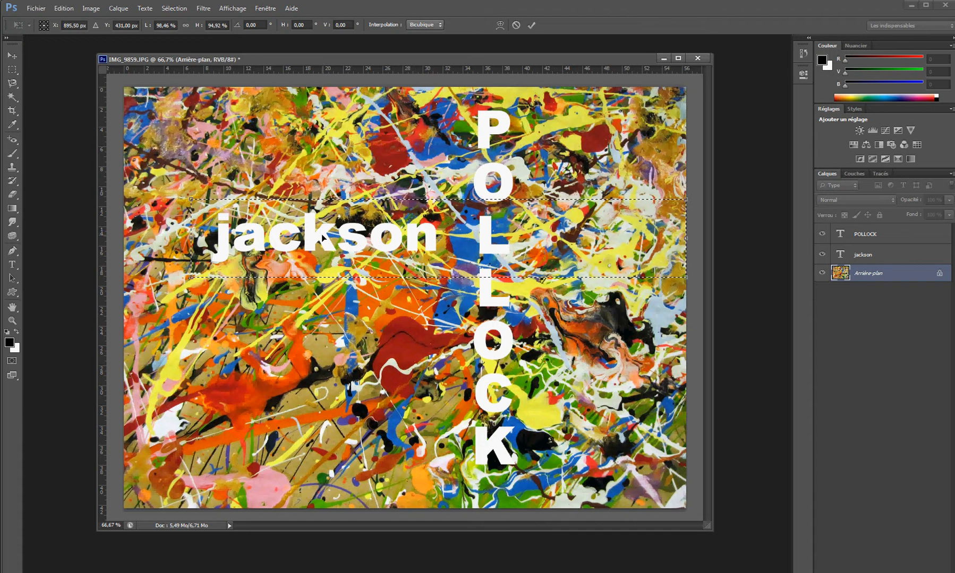
key("Return")
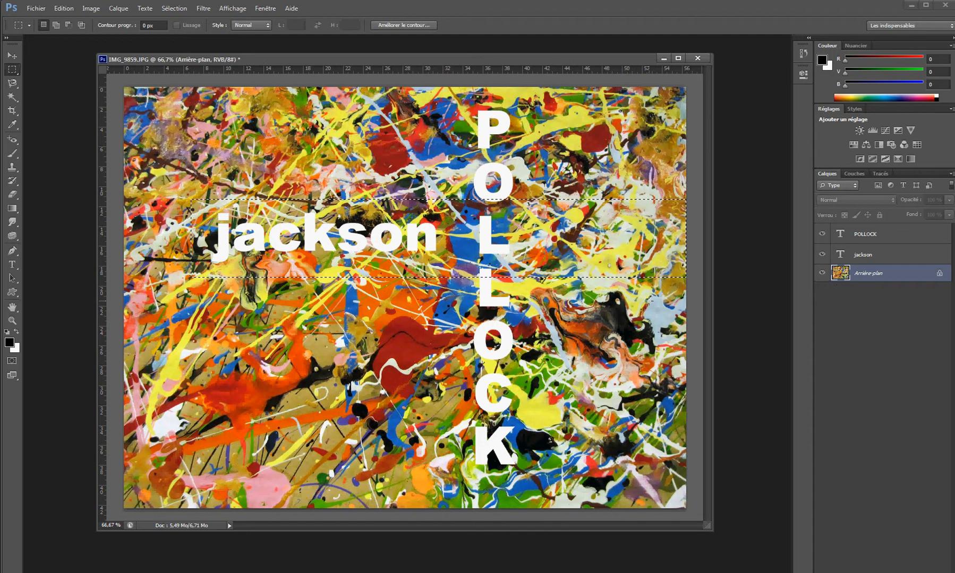
Copy the selected horizontal strip of the Arrière-plan layer and paste it as a new layer beneath the texts.
left_click(64, 7)
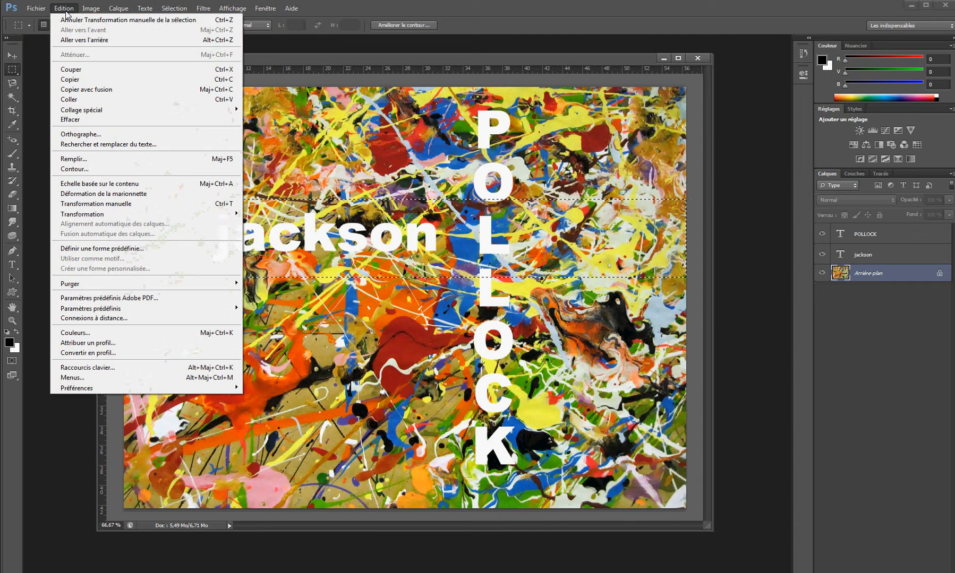
left_click(74, 81)
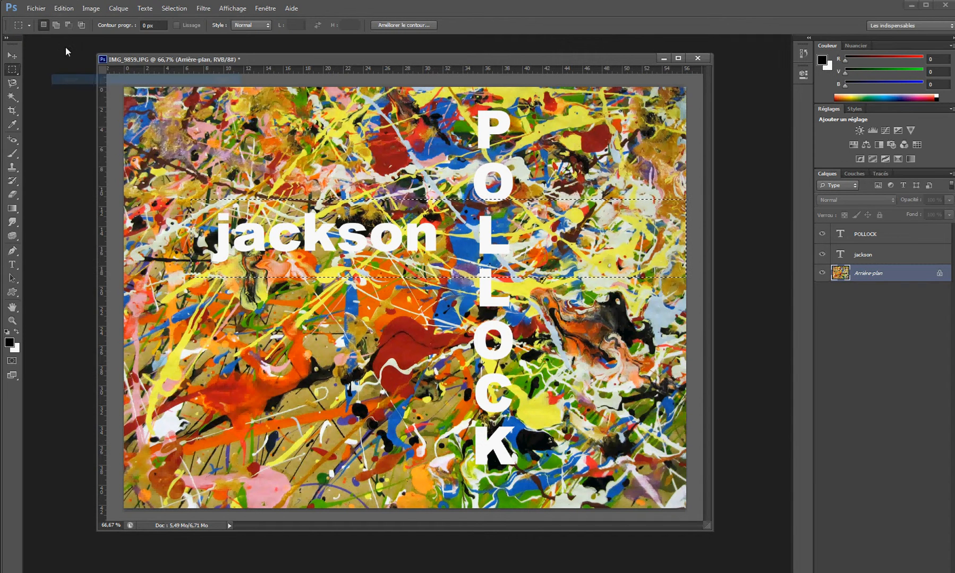
left_click(64, 8)
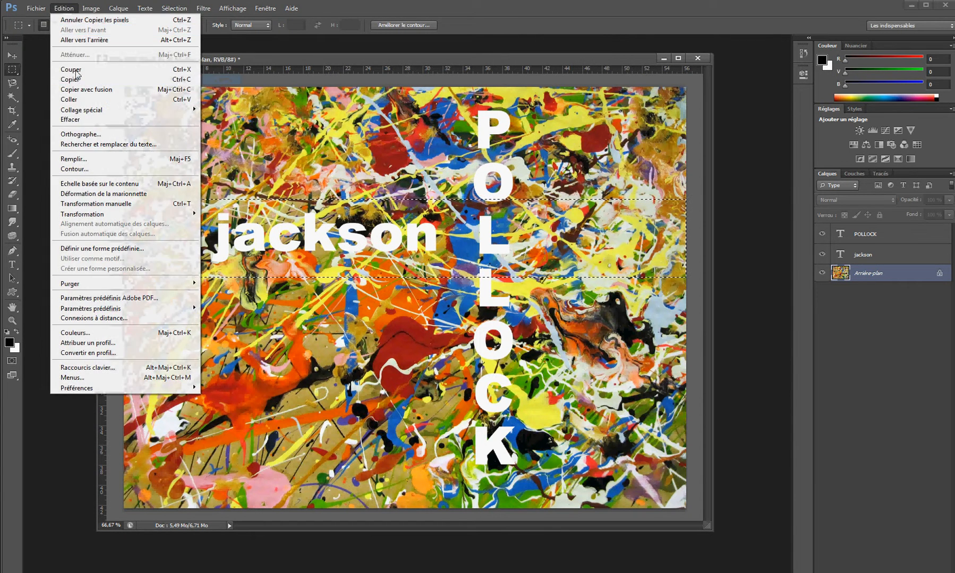
left_click(75, 100)
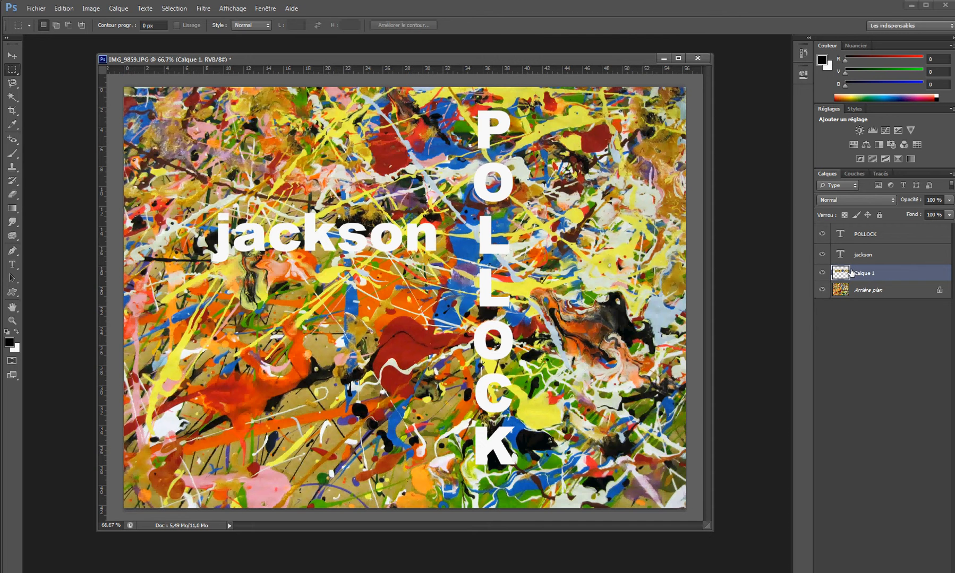
With Arrière-plan temporarily hidden, lock the transparent pixels of Calque 1 and fill it with the black foreground colour at 50% opacity.
left_click(822, 290)
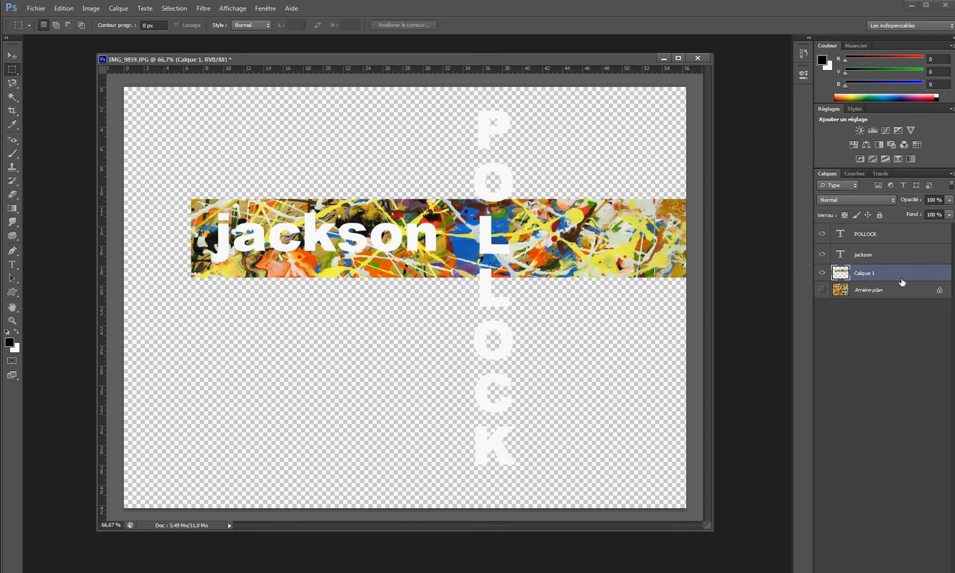
left_click(845, 215)
left_click(64, 8)
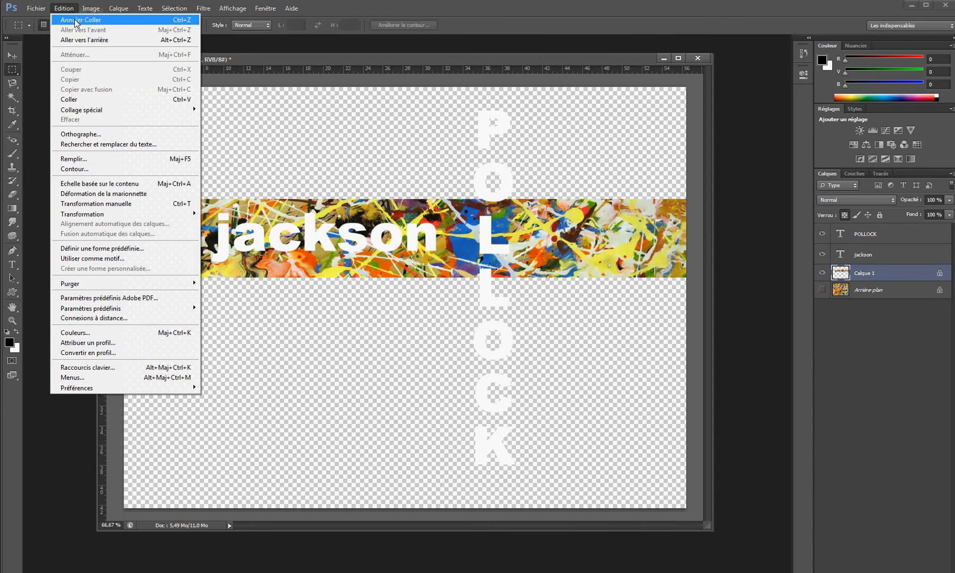
left_click(97, 163)
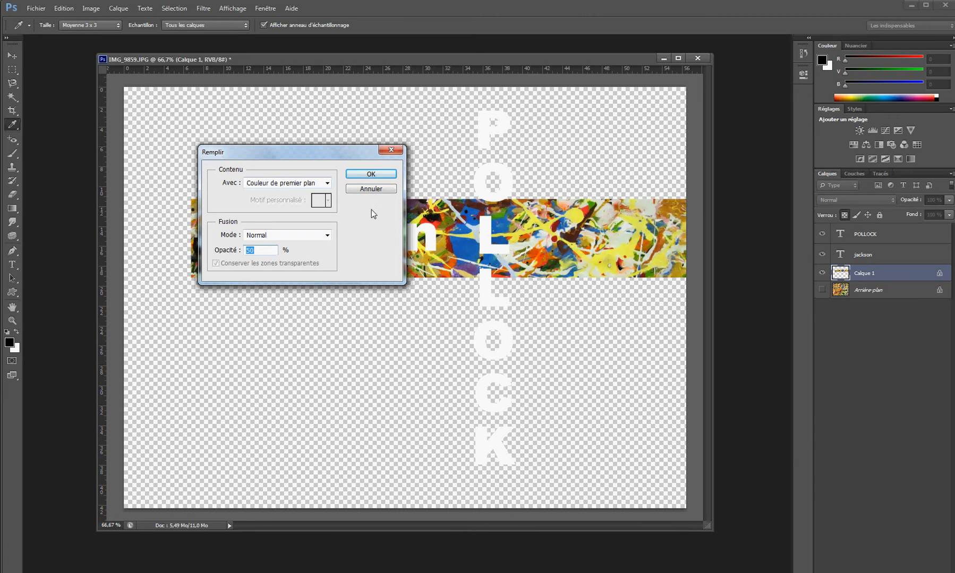
left_click(380, 176)
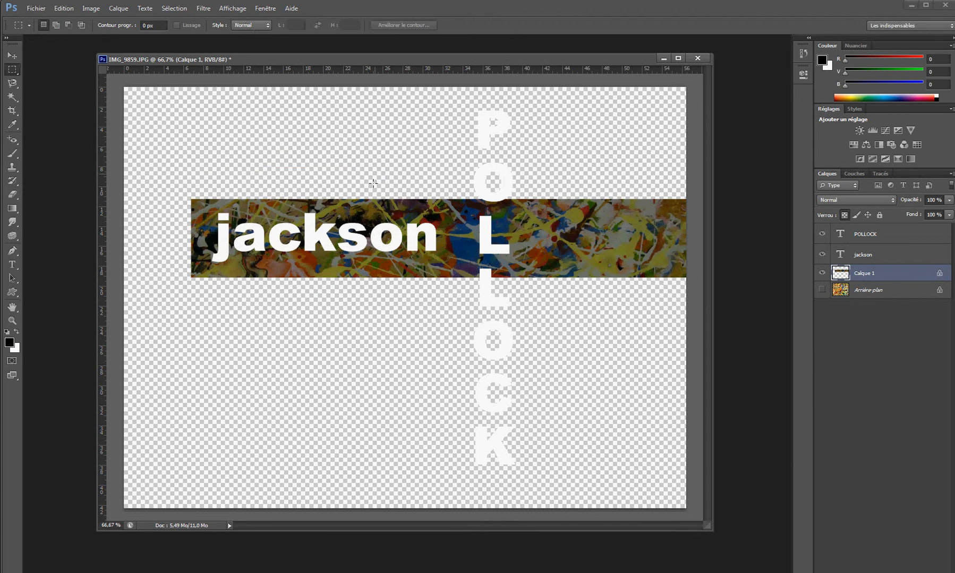
left_click(821, 290)
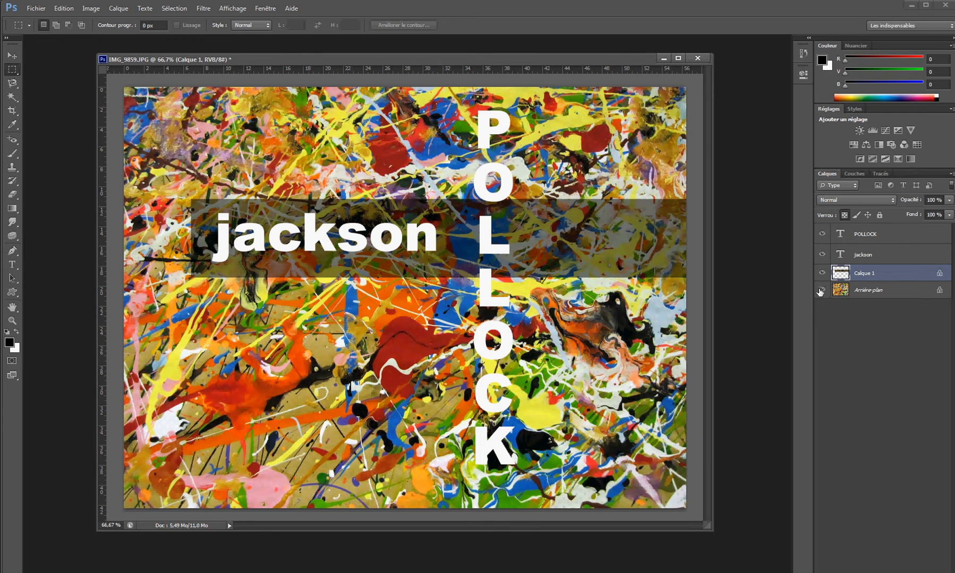
On the Arrière-plan layer, select a vertical rectangle around the "POLLOCK" text and copy its pixels.
left_click(873, 292)
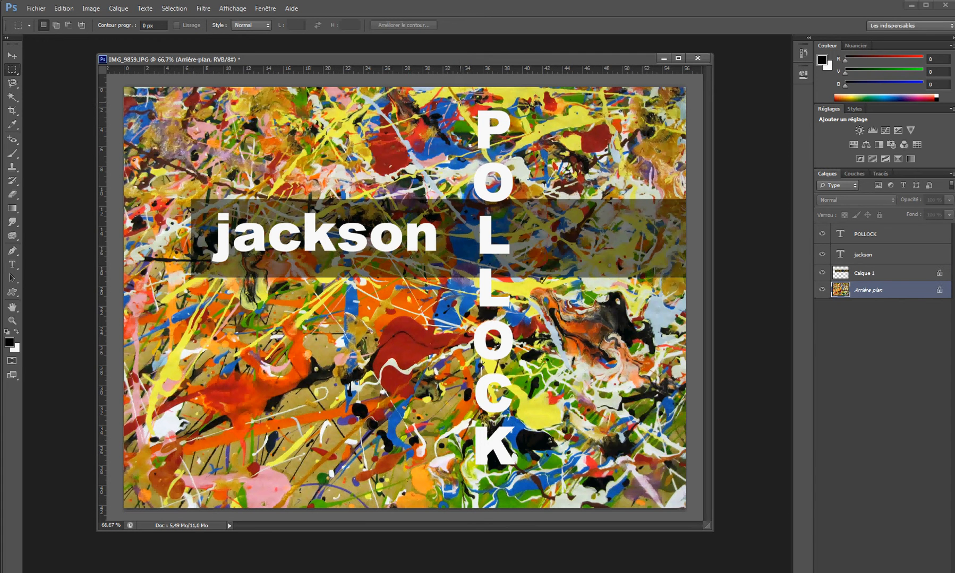
left_click_drag(460, 100, 530, 480)
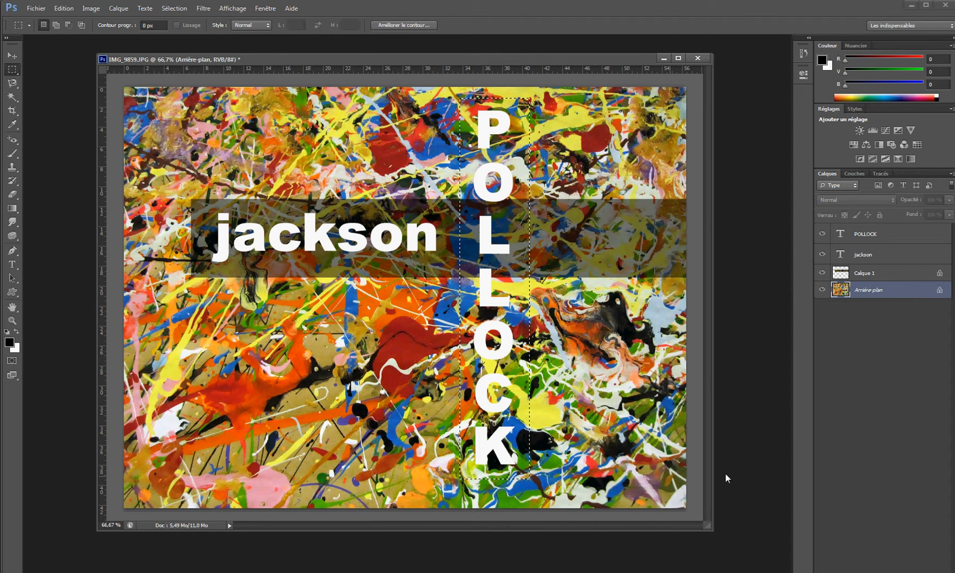
left_click(64, 8)
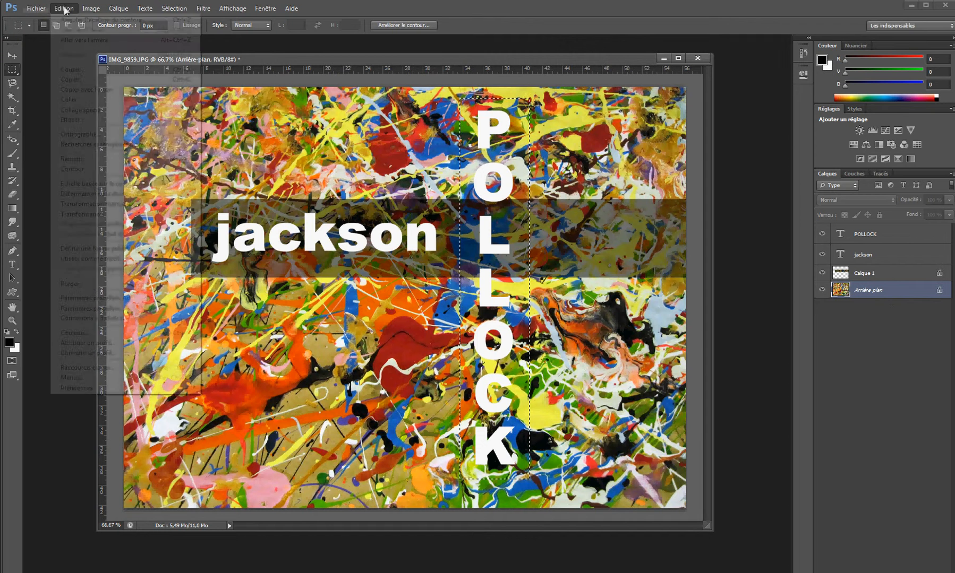
left_click(74, 79)
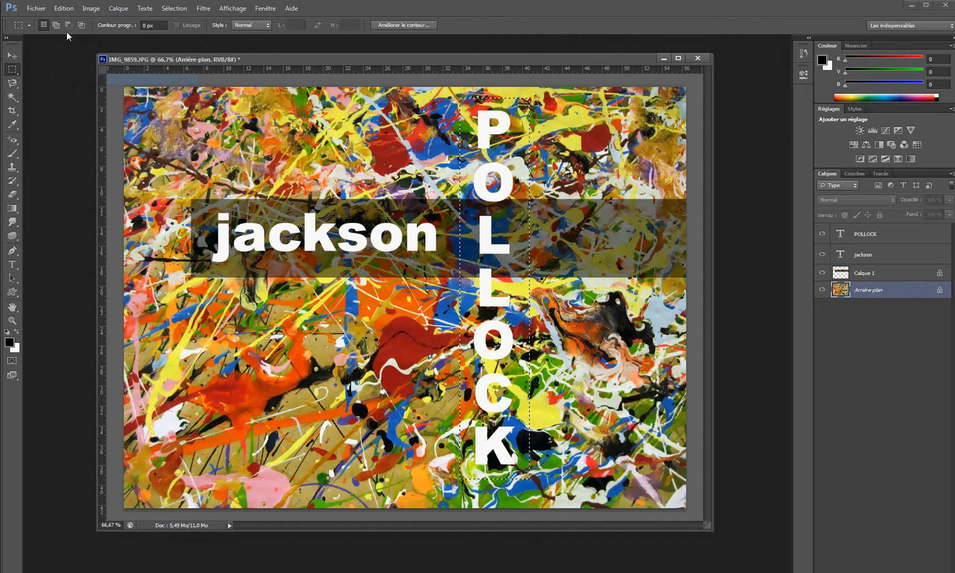
Paste the copied vertical strip as a new layer and darken it with Levels, setting the midtone input level to 0,17.
left_click(63, 8)
left_click(74, 99)
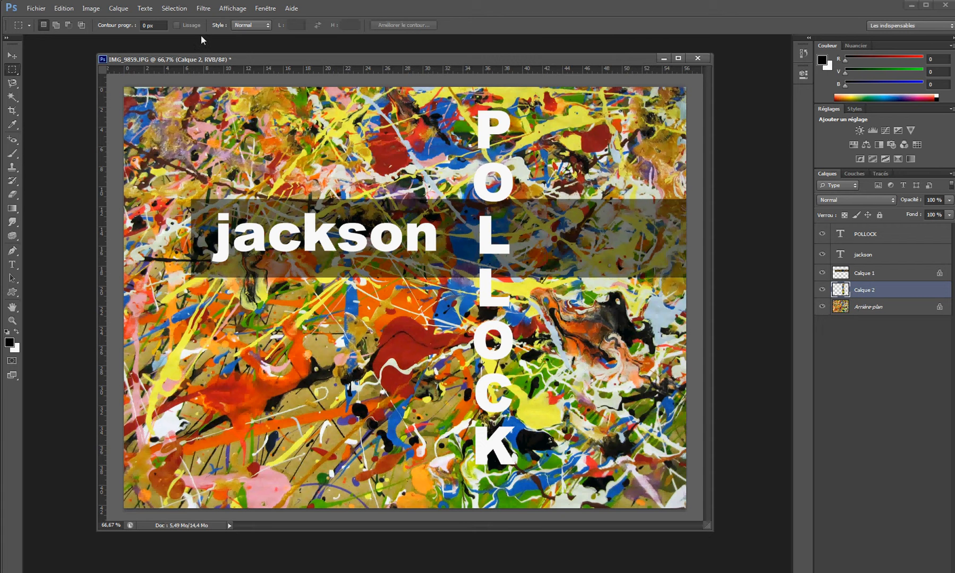
left_click(91, 9)
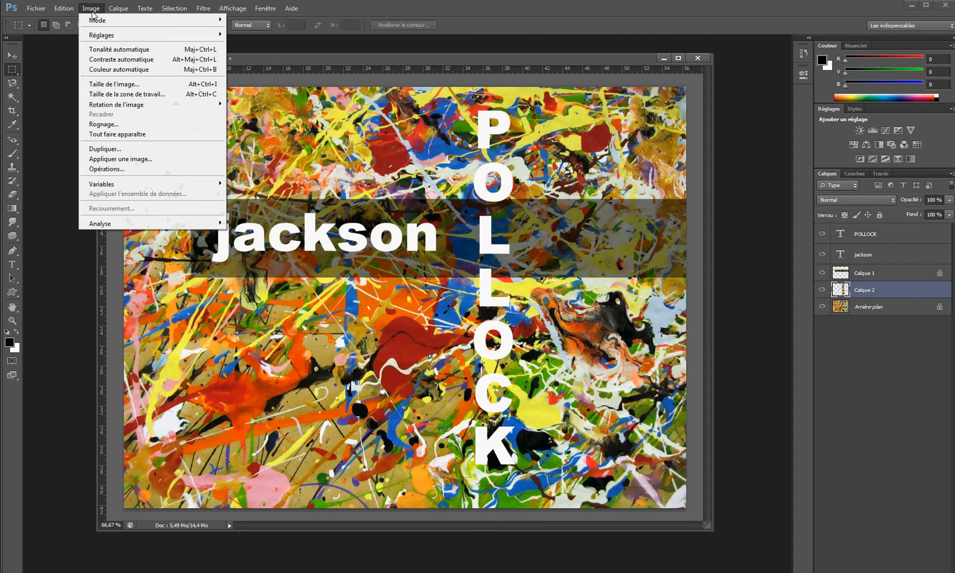
mouse_move(96, 35)
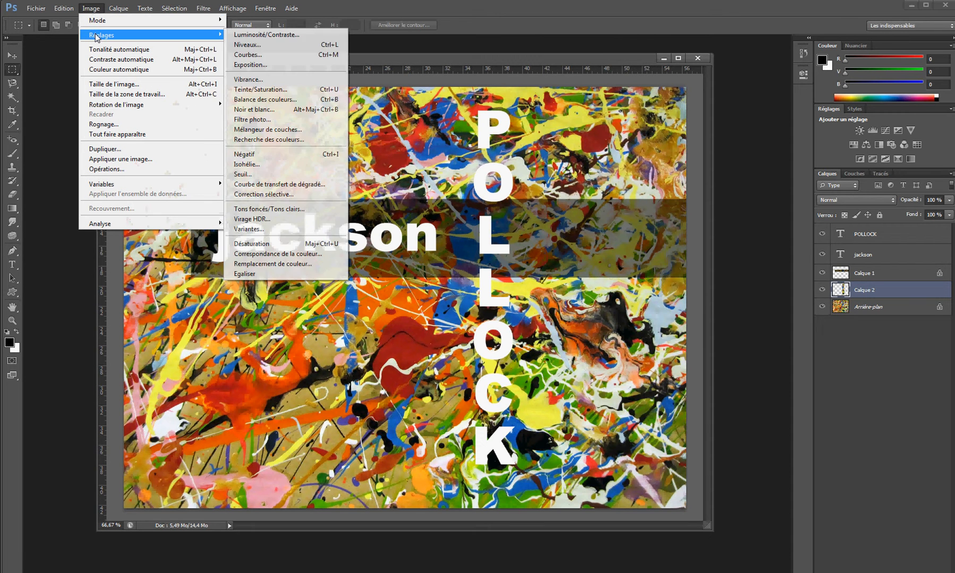
left_click(275, 46)
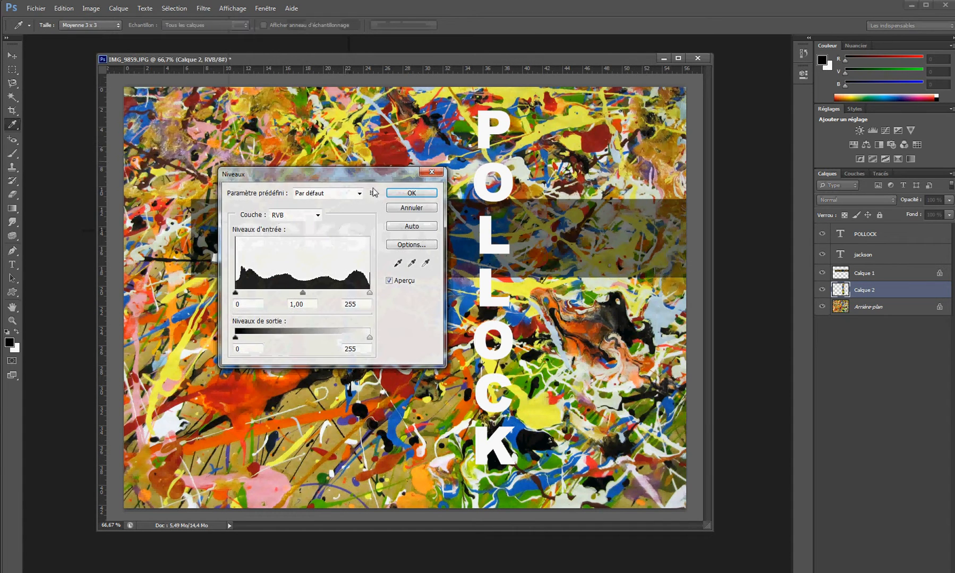
left_click_drag(372, 174, 333, 145)
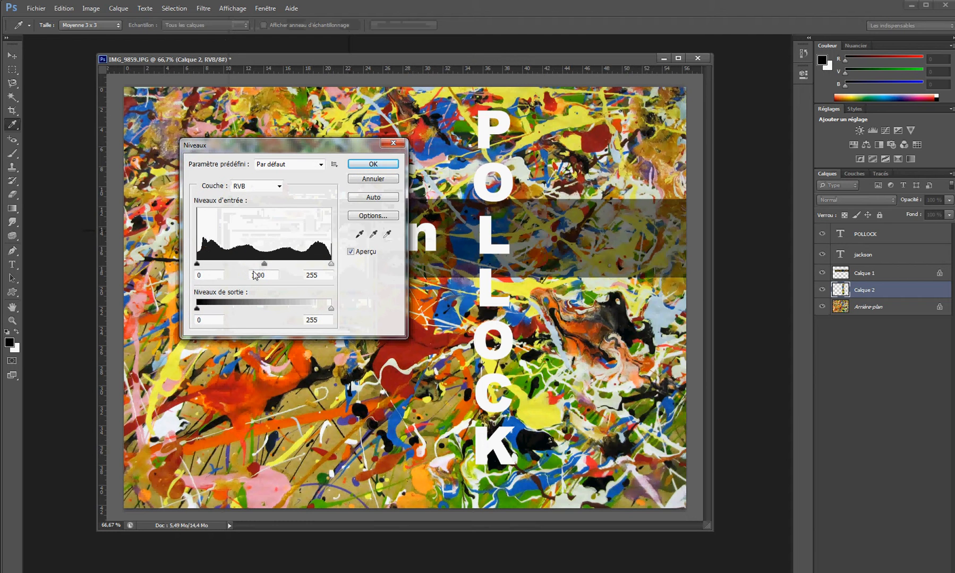
left_click_drag(264, 264, 316, 275)
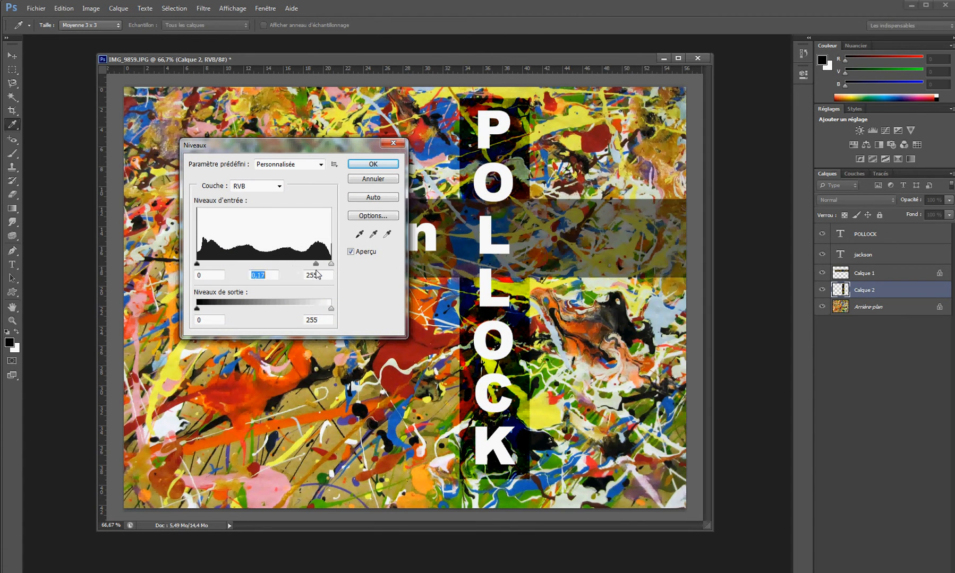
left_click(373, 164)
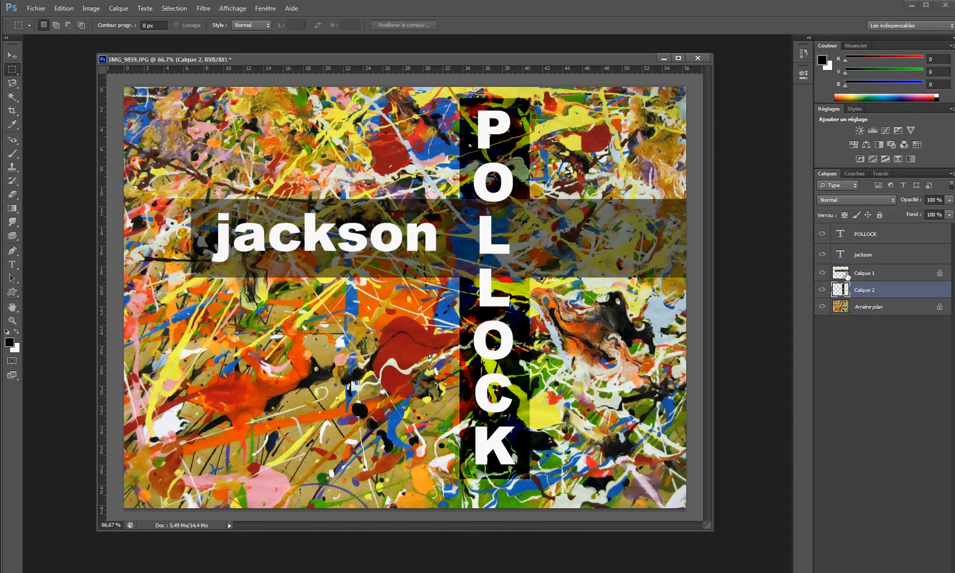
Compare the Calque 1 and Calque 2 bands by toggling their visibility with Arrière-plan temporarily hidden.
left_click(822, 307)
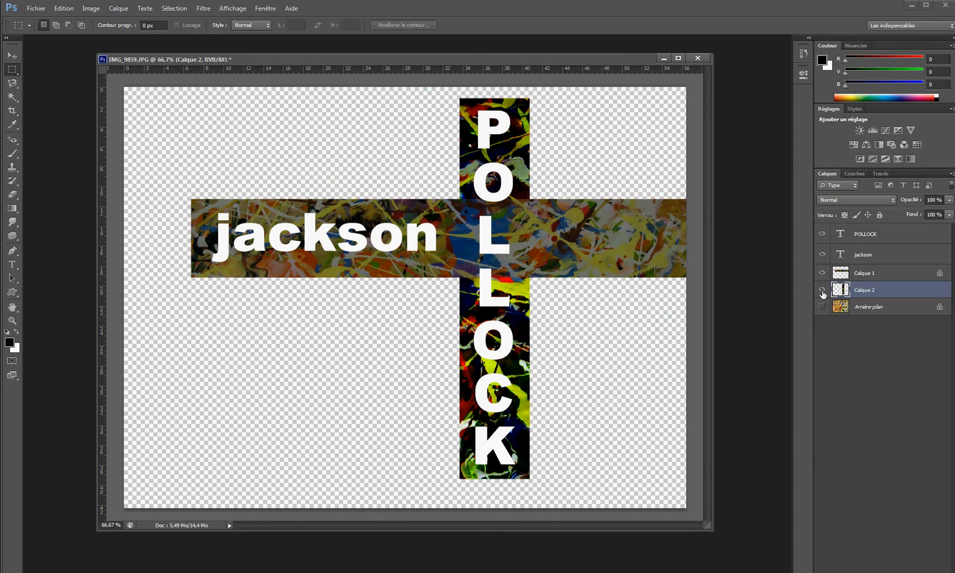
left_click(822, 290)
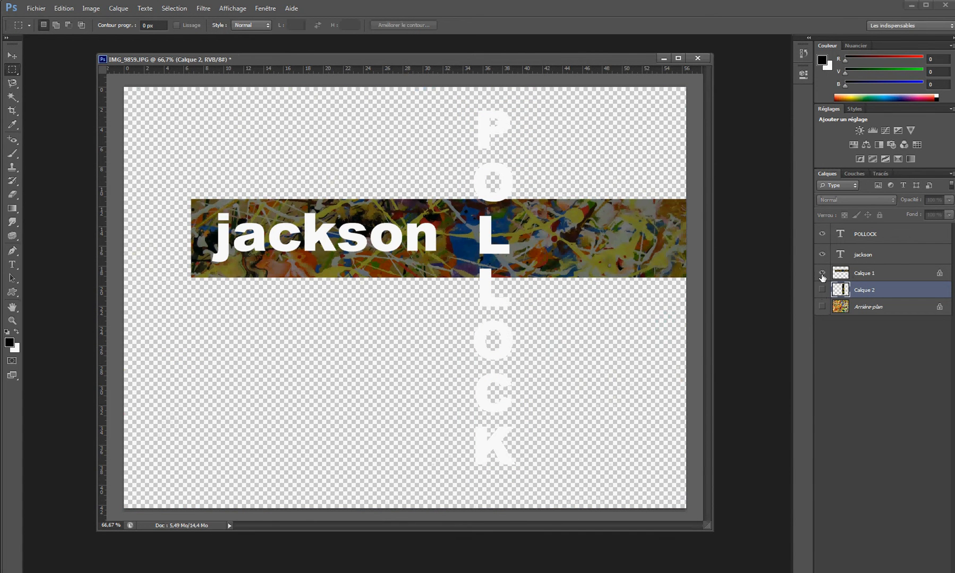
left_click(822, 273)
left_click(822, 273)
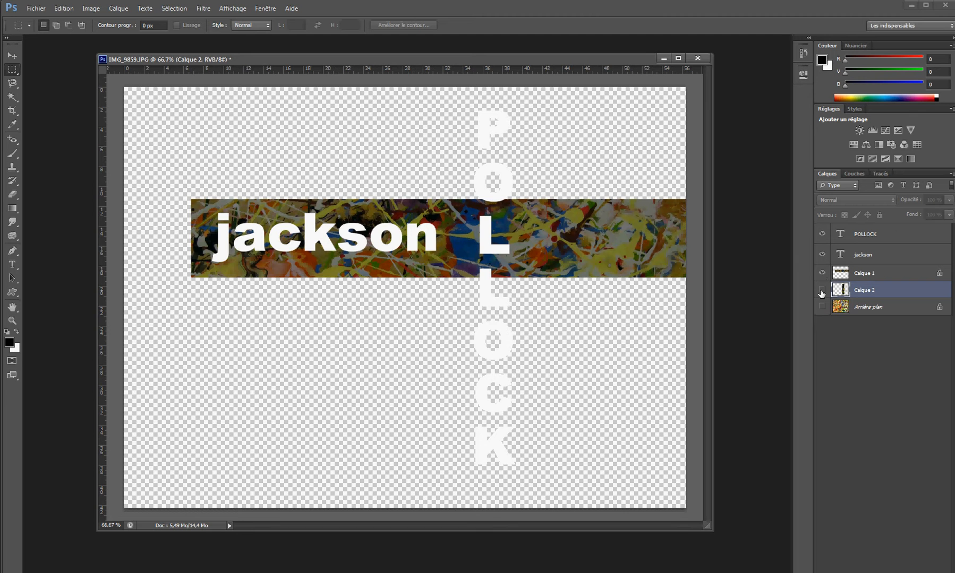
left_click(822, 290)
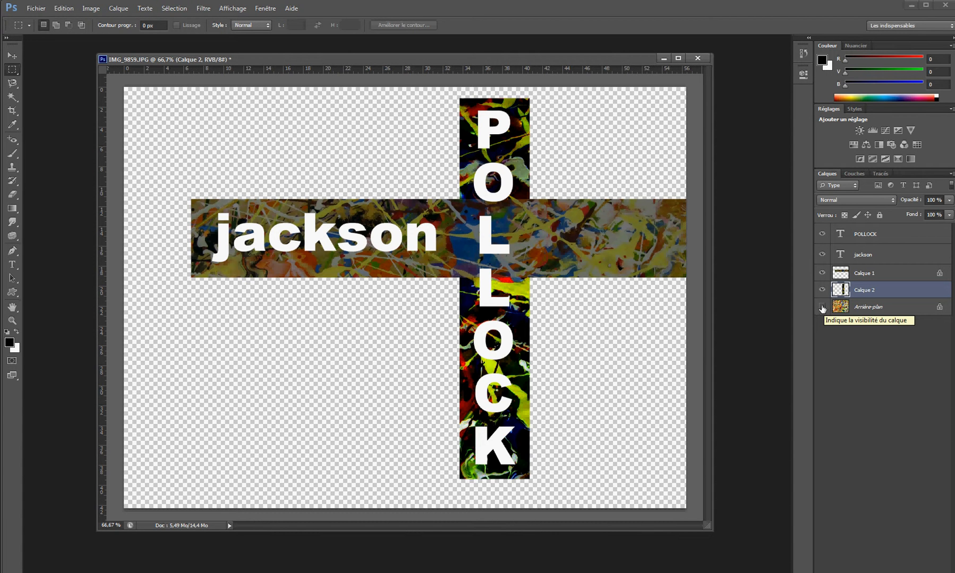
left_click(822, 308)
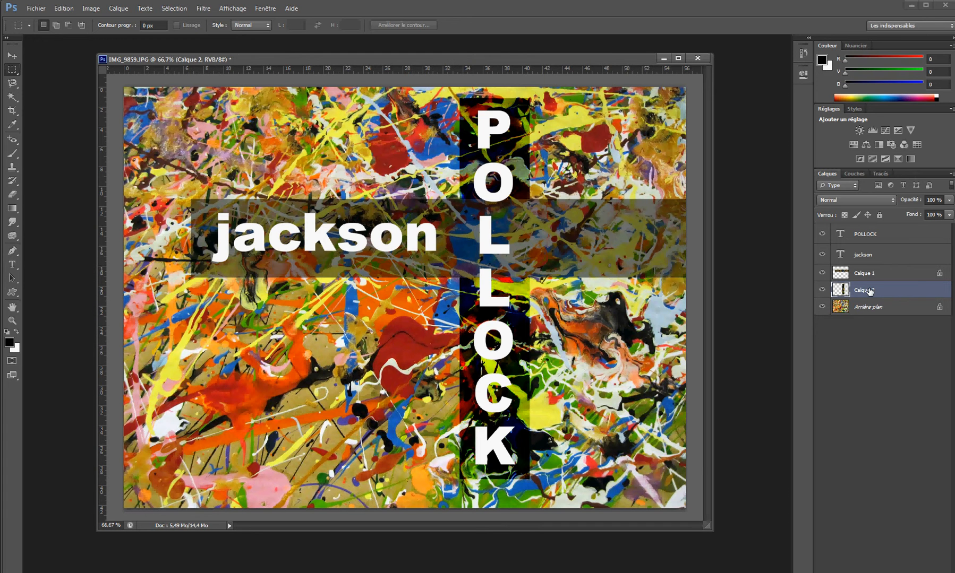
Move the Calque 2 layer above Calque 1 in the stacking order.
left_click_drag(869, 291, 869, 267)
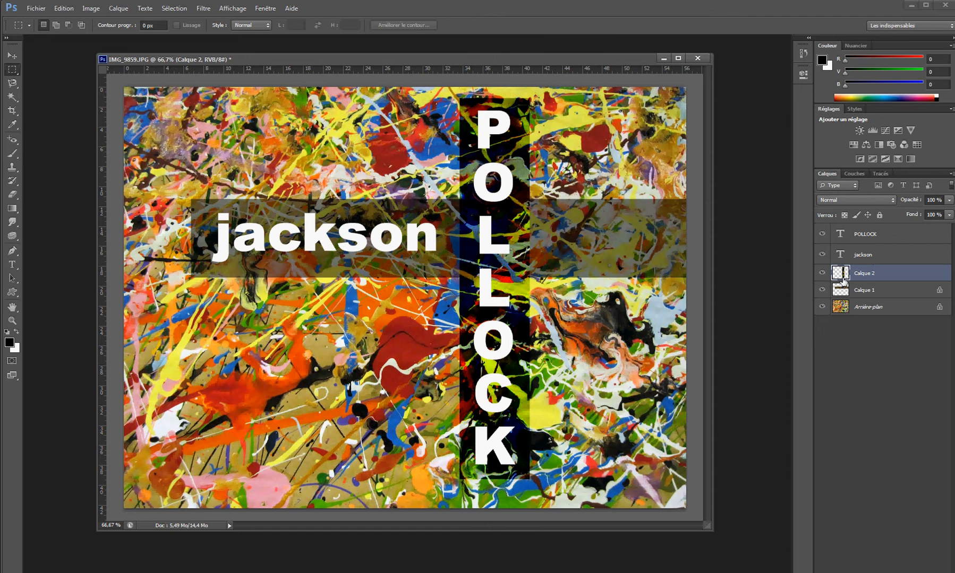